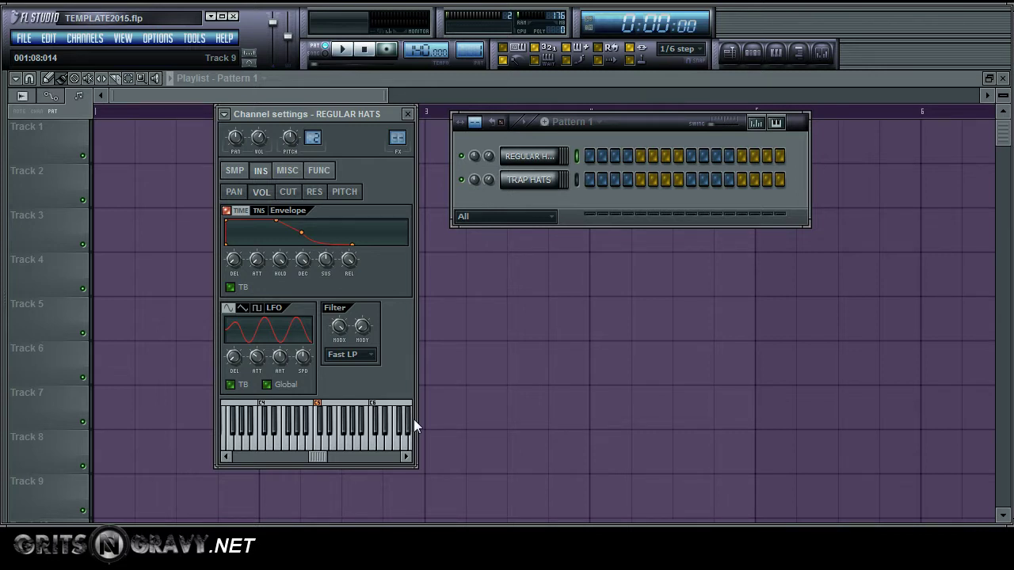
- Bring up the channel's sample settings and move the window higher on screen
{"action": "left_click", "coordinate": [413, 421]}
{"action": "left_click", "coordinate": [414, 420]}
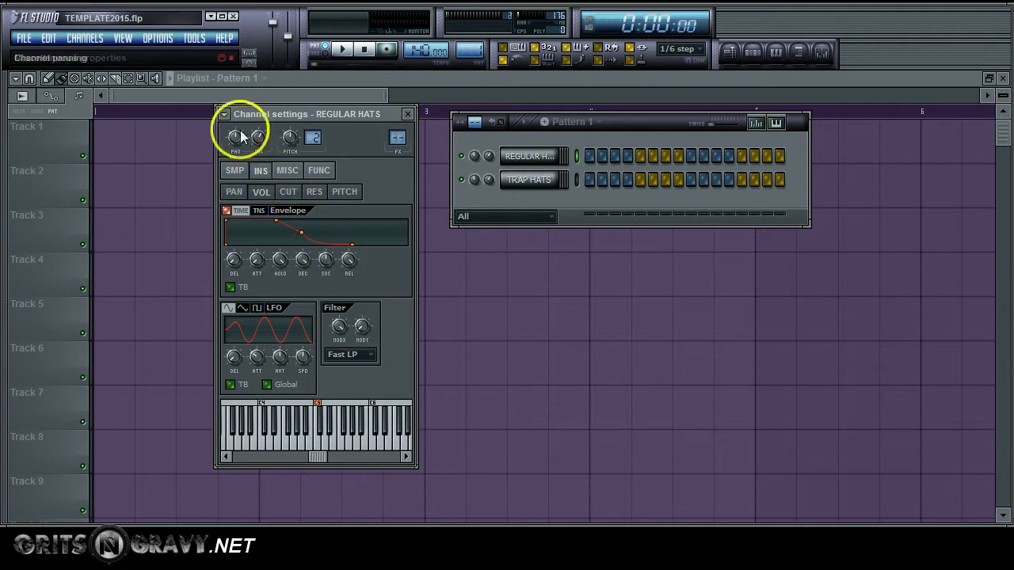
{"action": "left_click", "coordinate": [238, 170]}
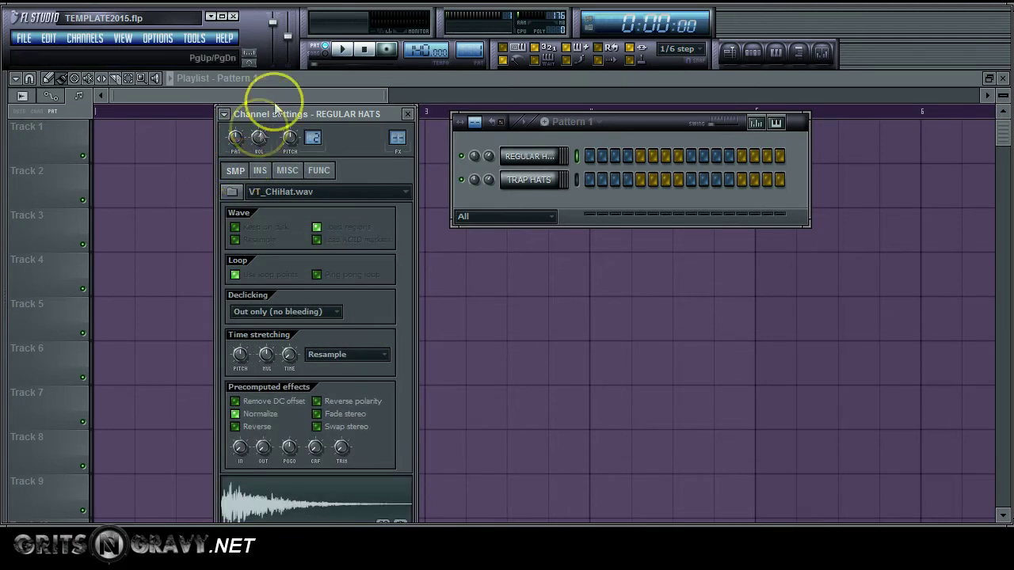
{"action": "left_click_drag", "start_coordinate": [275, 113], "coordinate": [279, 70]}
- Audition the VT_CHiHat.wav hi-hat sample, then display the TRAP HATS channel settings
{"action": "left_click", "coordinate": [283, 461]}
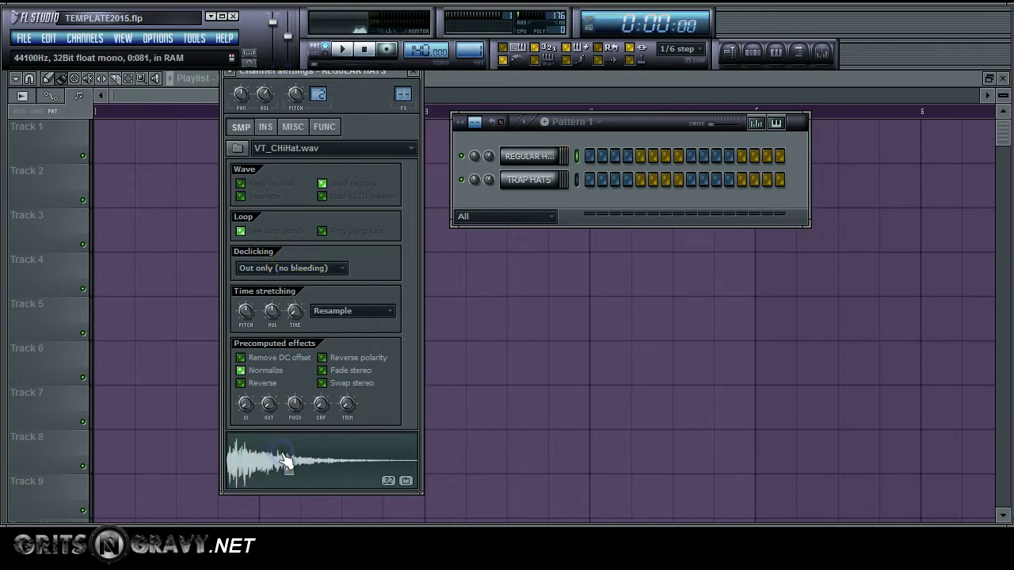
{"action": "left_click", "coordinate": [283, 462]}
{"action": "left_click", "coordinate": [283, 462]}
{"action": "left_click", "coordinate": [283, 462]}
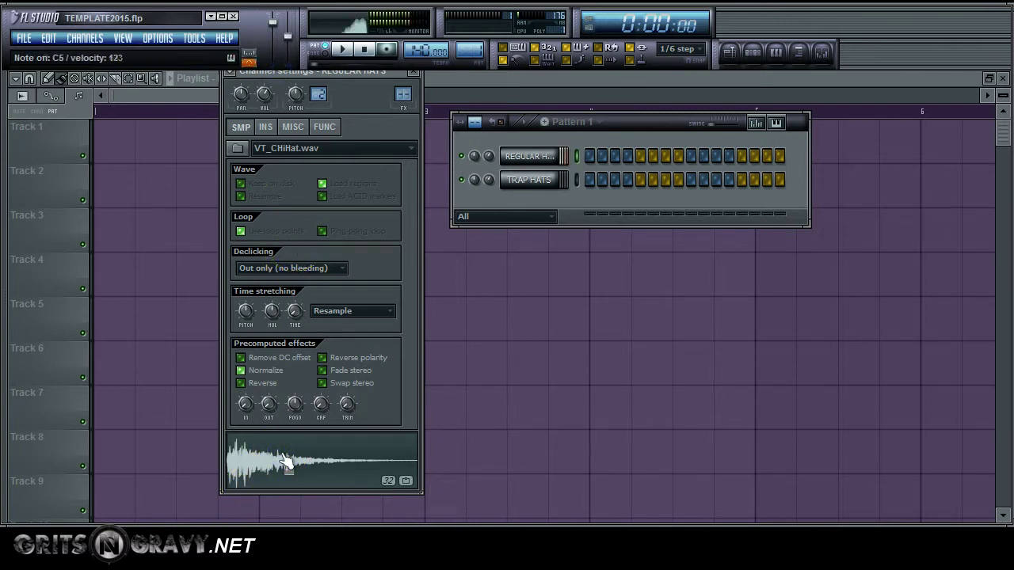
{"action": "left_click", "coordinate": [283, 462]}
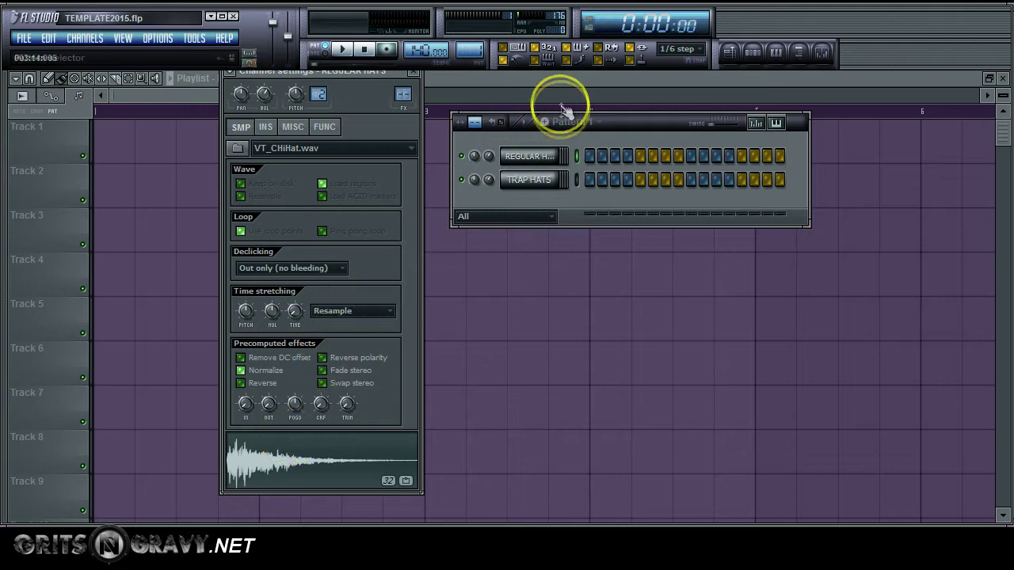
{"action": "left_click", "coordinate": [529, 185]}
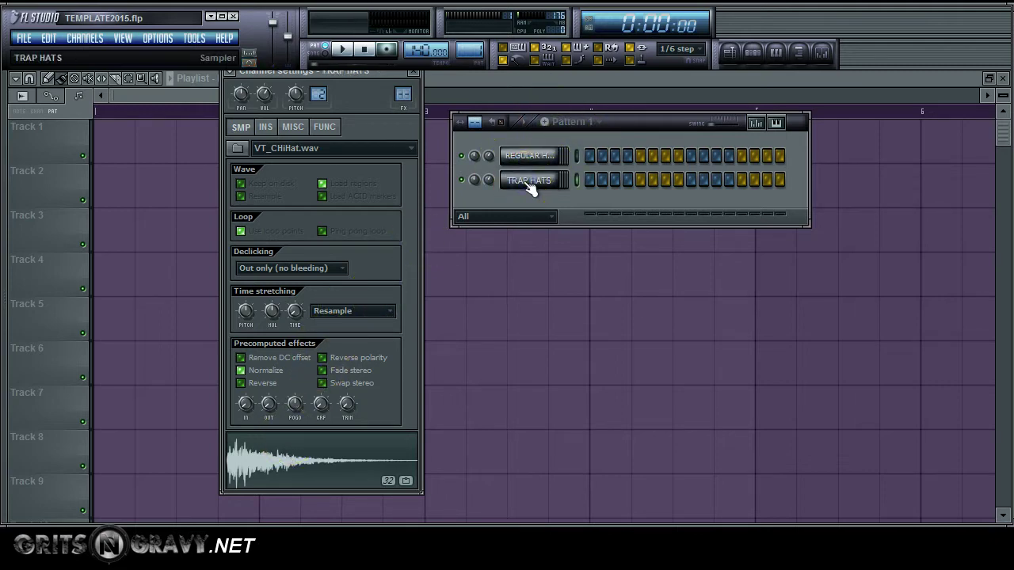
{"action": "left_click_drag", "start_coordinate": [333, 77], "coordinate": [345, 139]}
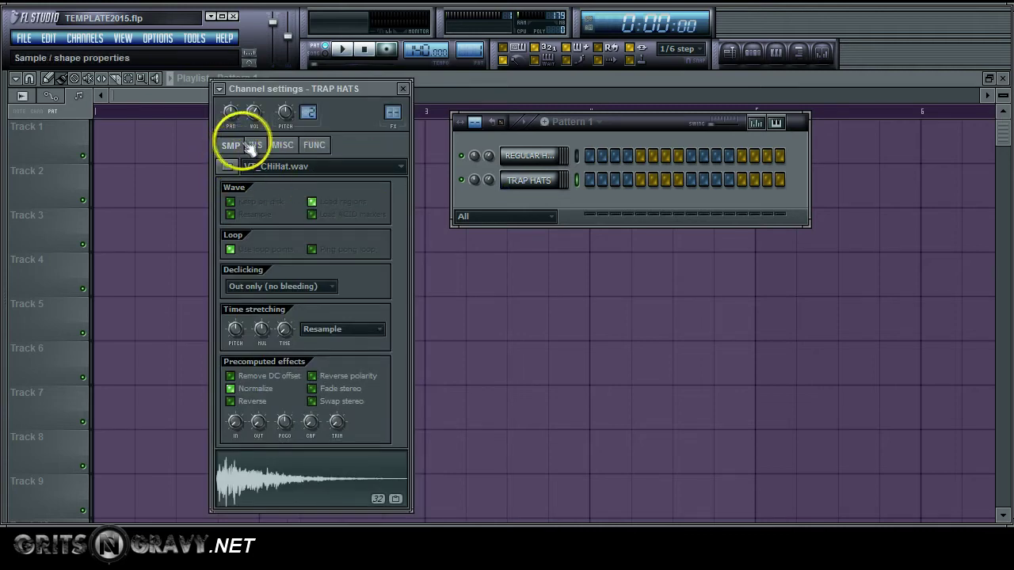
- On the TRAP HATS volume envelope, turn down hold, decay and sustain for a clipped hit
{"action": "left_click", "coordinate": [254, 145]}
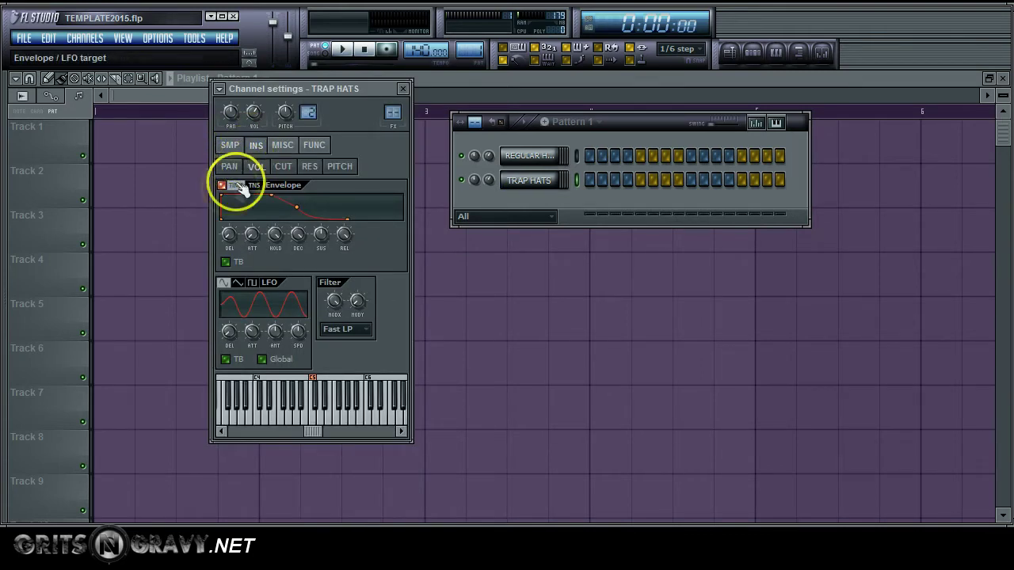
{"action": "left_click", "coordinate": [273, 233]}
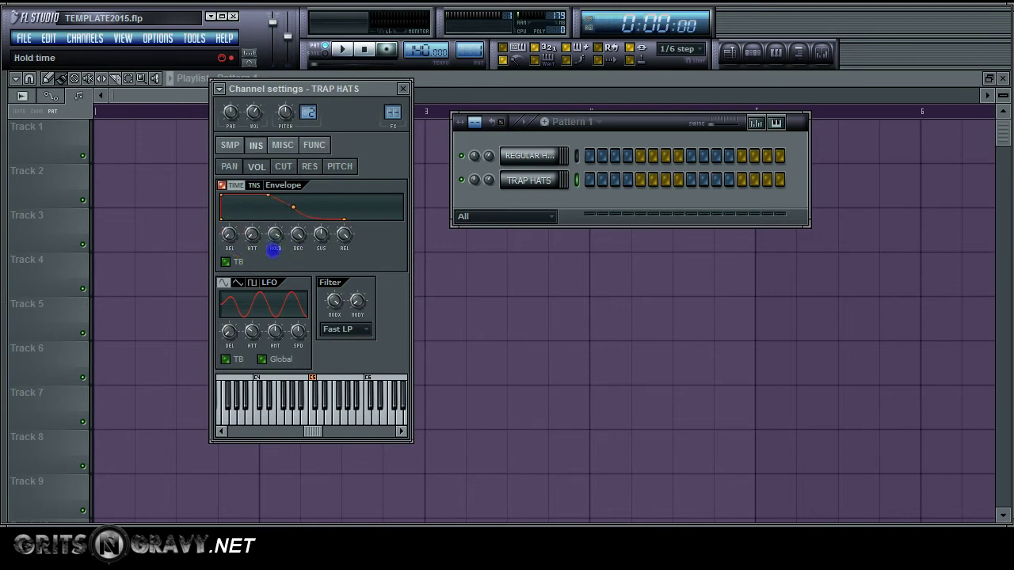
{"action": "left_click_drag", "start_coordinate": [298, 331], "coordinate": [304, 396]}
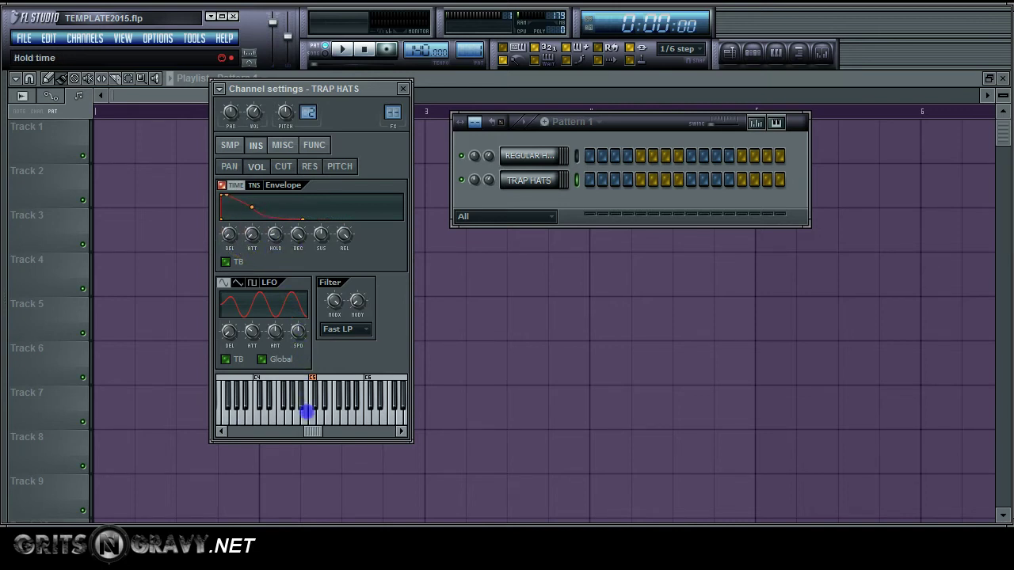
{"action": "left_click", "coordinate": [298, 234]}
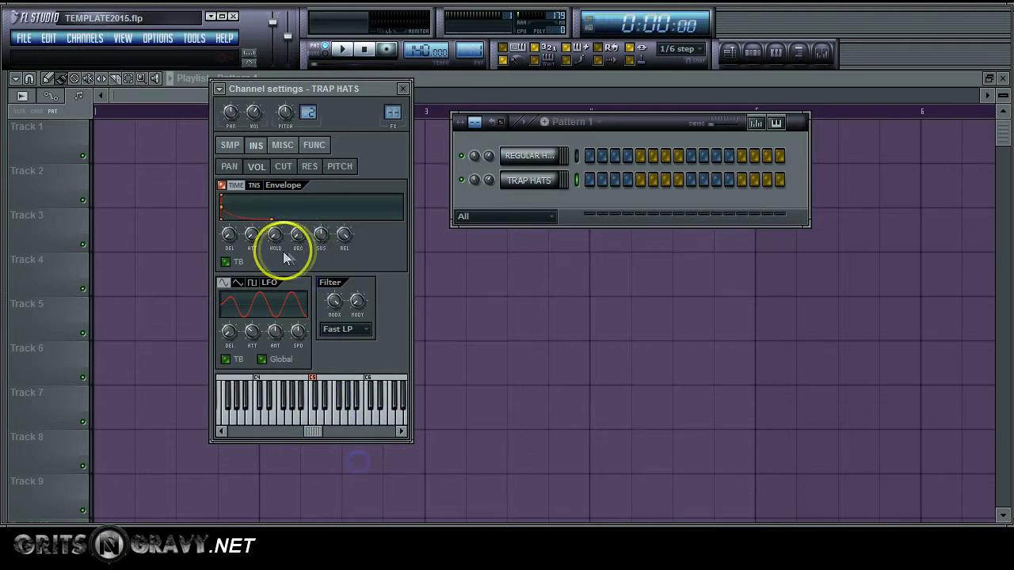
{"action": "left_click_drag", "start_coordinate": [320, 235], "coordinate": [323, 282]}
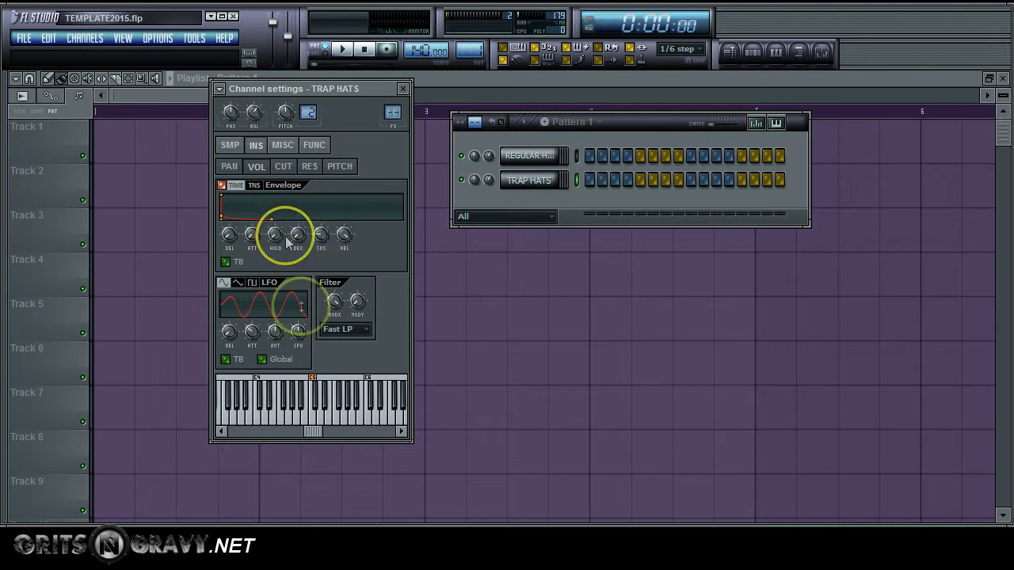
{"action": "left_click_drag", "start_coordinate": [344, 235], "coordinate": [345, 235]}
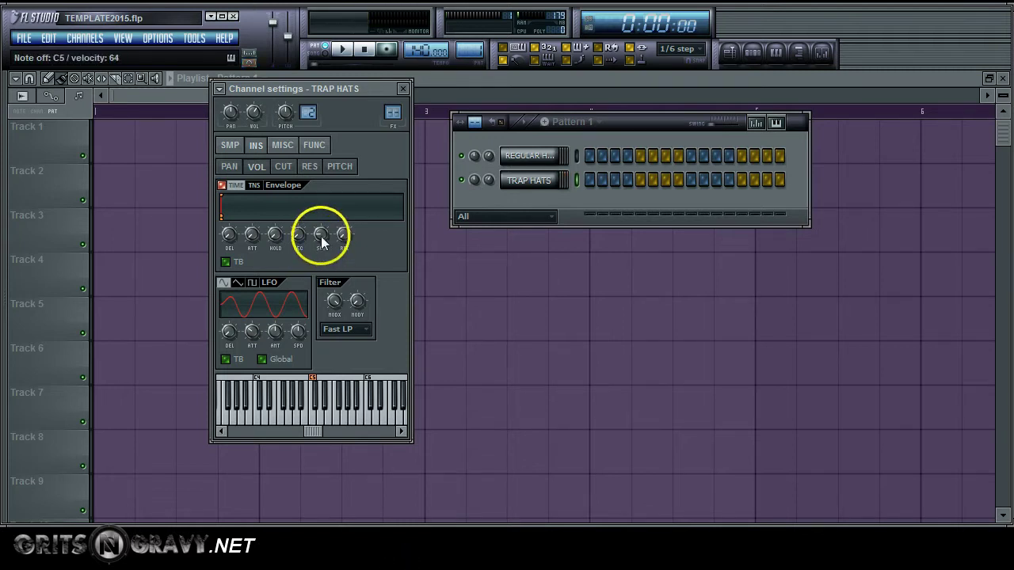
{"action": "left_click_drag", "start_coordinate": [321, 235], "coordinate": [321, 235]}
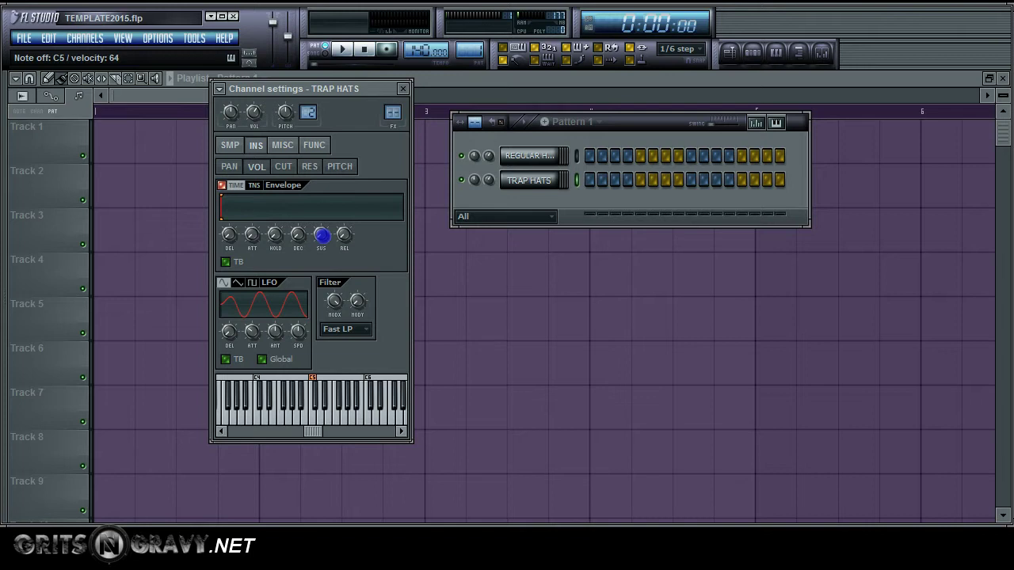
{"action": "left_click_drag", "start_coordinate": [321, 235], "coordinate": [321, 236]}
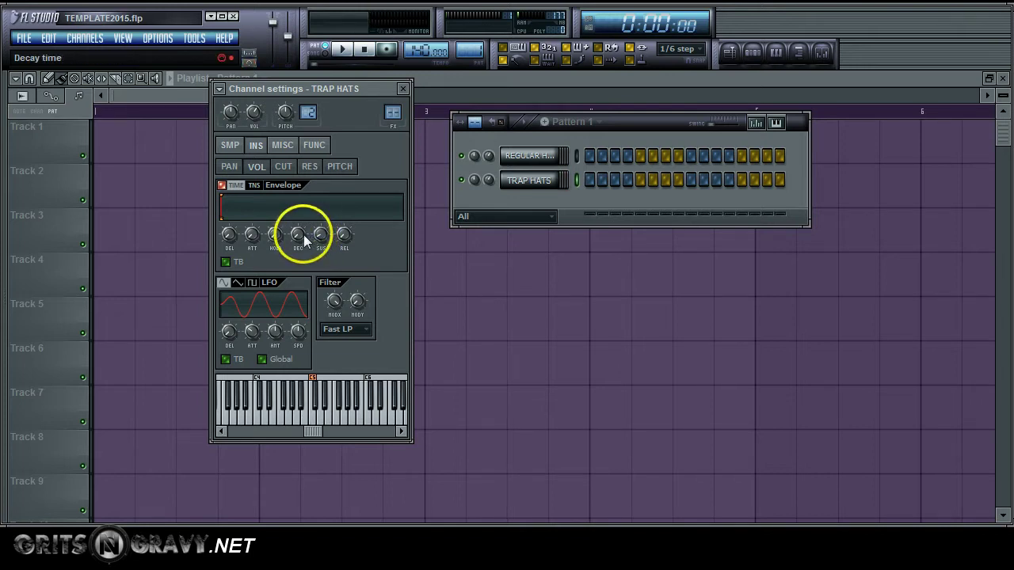
{"action": "left_click_drag", "start_coordinate": [298, 234], "coordinate": [298, 234]}
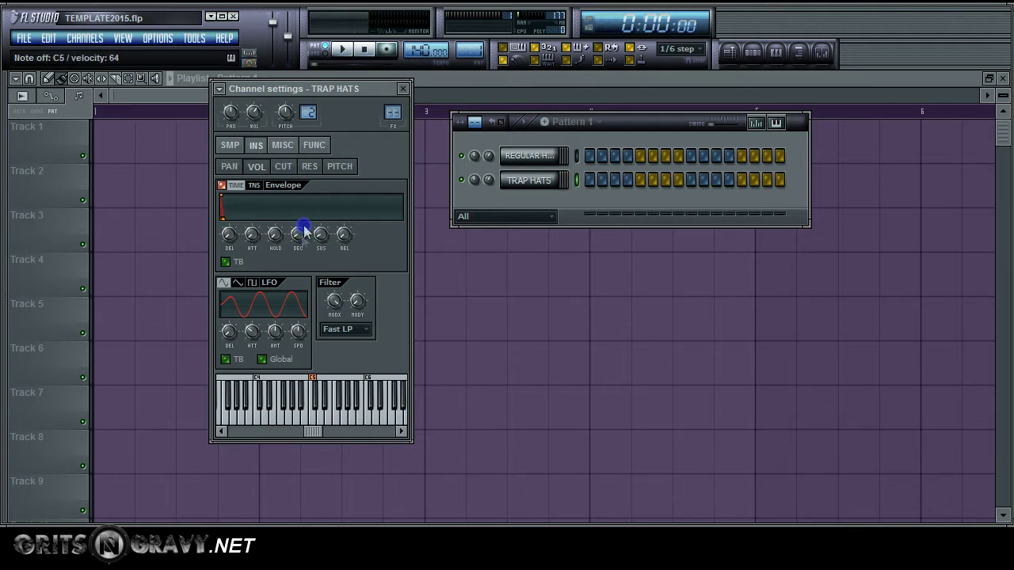
- Audition the tightened hi-hat sound several times
{"action": "left_click", "coordinate": [229, 306]}
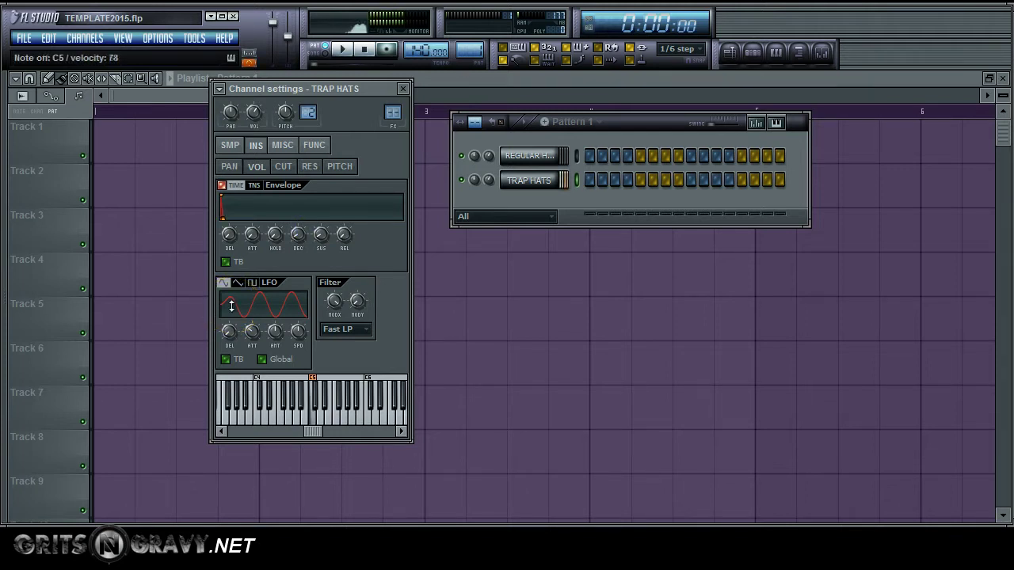
{"action": "left_click", "coordinate": [231, 307]}
{"action": "left_click", "coordinate": [232, 307]}
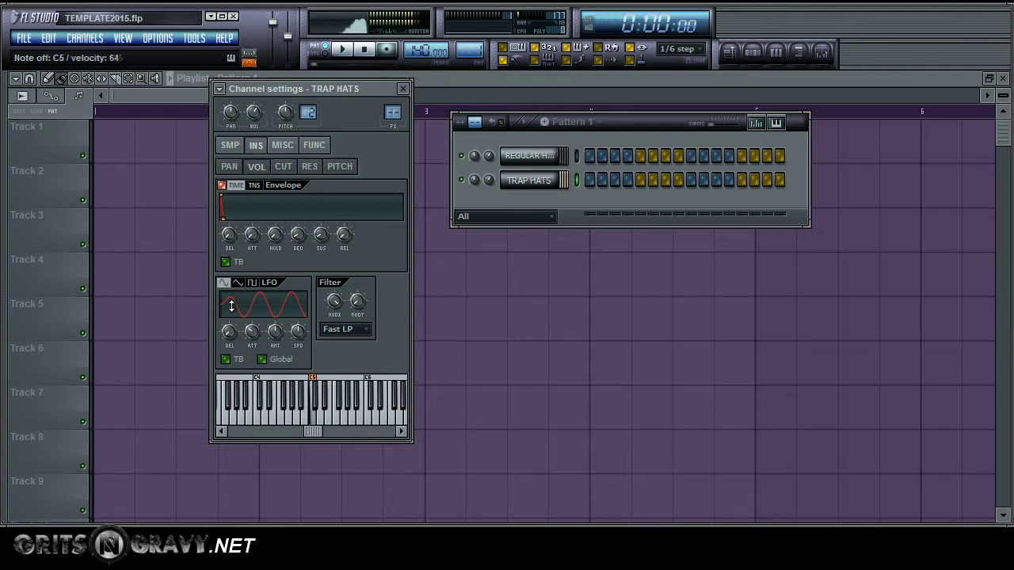
{"action": "left_click", "coordinate": [231, 307]}
- Open the TRAP HATS piano roll and test the hi-hat on C5
{"action": "right_click", "coordinate": [547, 180]}
{"action": "left_click", "coordinate": [576, 181]}
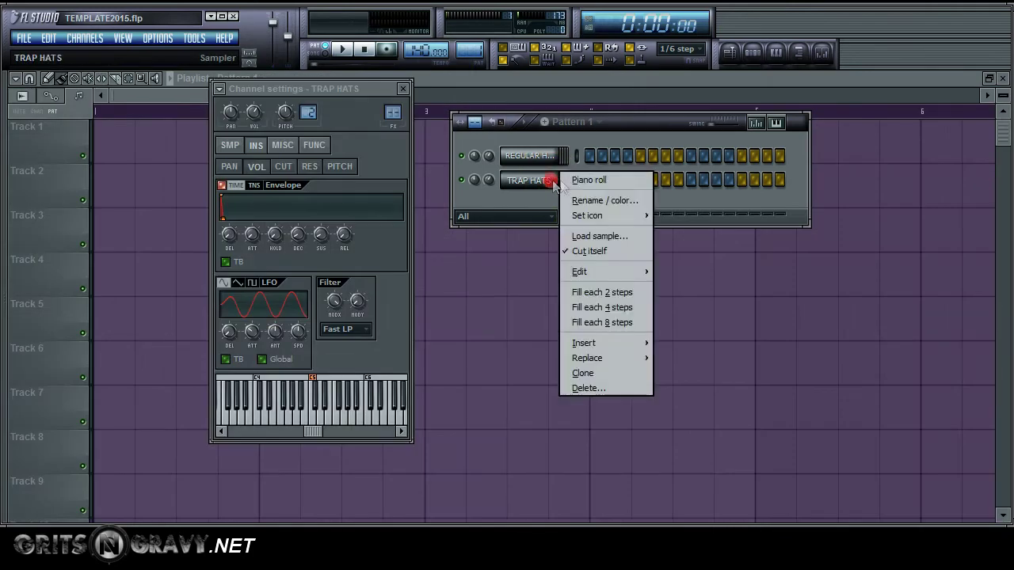
{"action": "left_click", "coordinate": [587, 181]}
{"action": "left_click", "coordinate": [54, 232]}
{"action": "left_click", "coordinate": [48, 226]}
- Arm recording and play the live hi-hat pattern on C5 during playback
{"action": "left_click", "coordinate": [386, 51]}
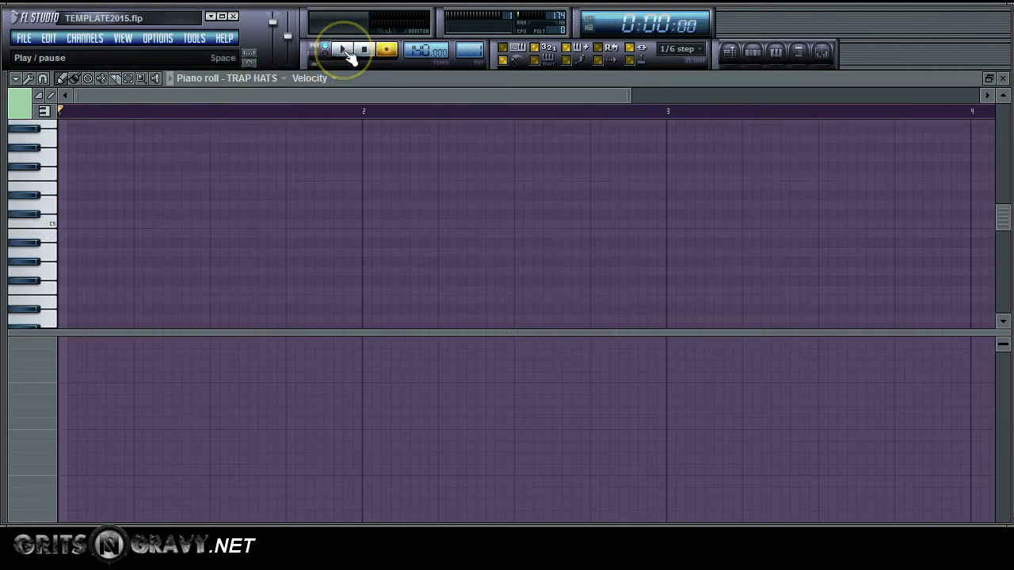
{"action": "left_click", "coordinate": [348, 56]}
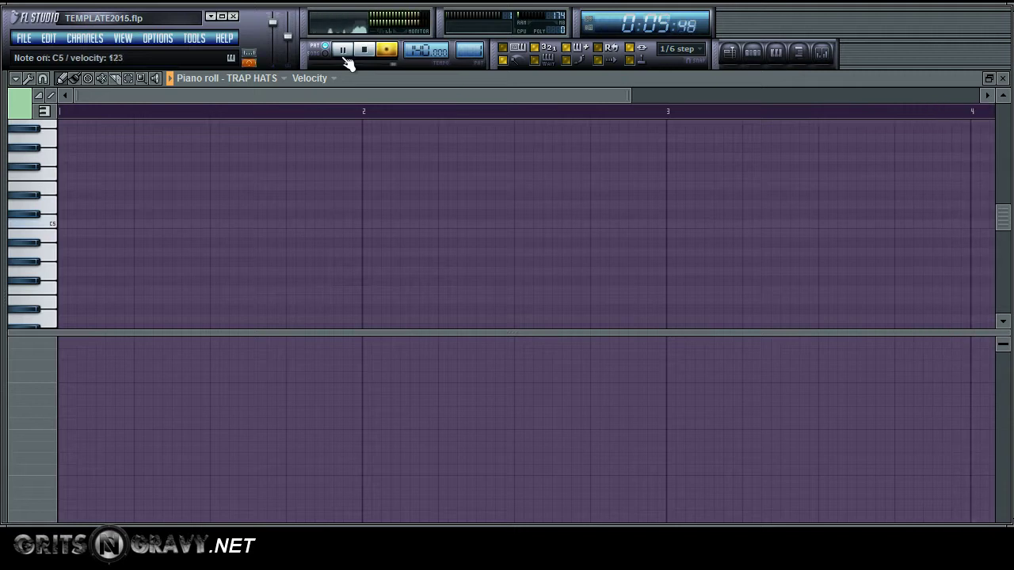
{"action": "left_click", "coordinate": [343, 58]}
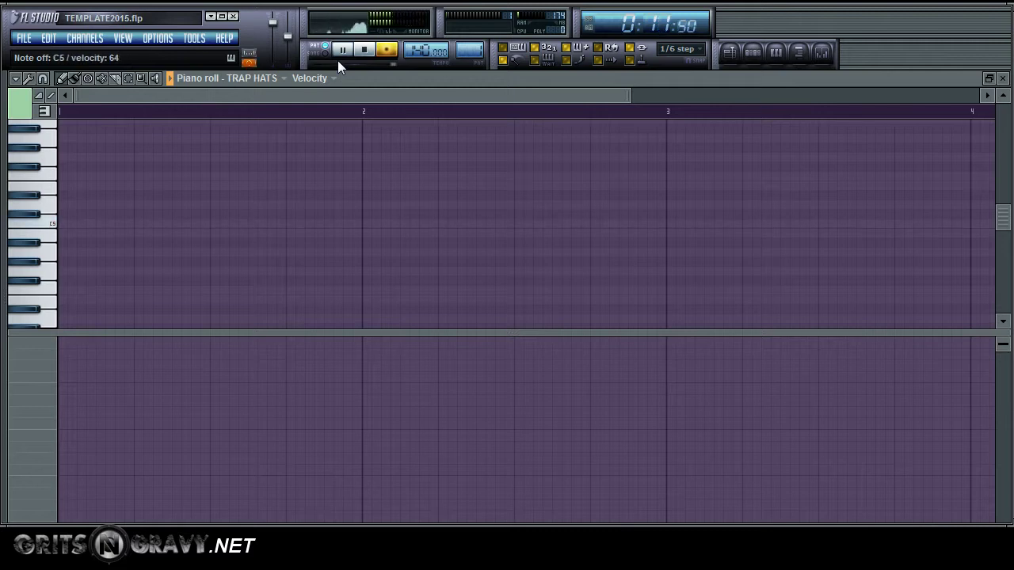
{"action": "left_click", "coordinate": [385, 51]}
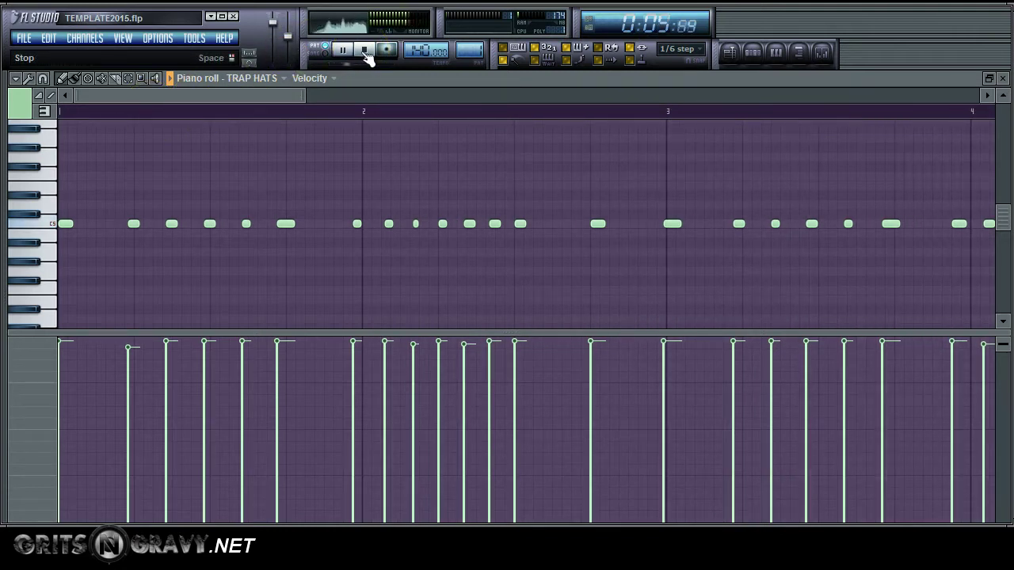
- Stop playback and quantize the TRAP HATS notes to the grid with Tools > Quantize
{"action": "left_click", "coordinate": [366, 51]}
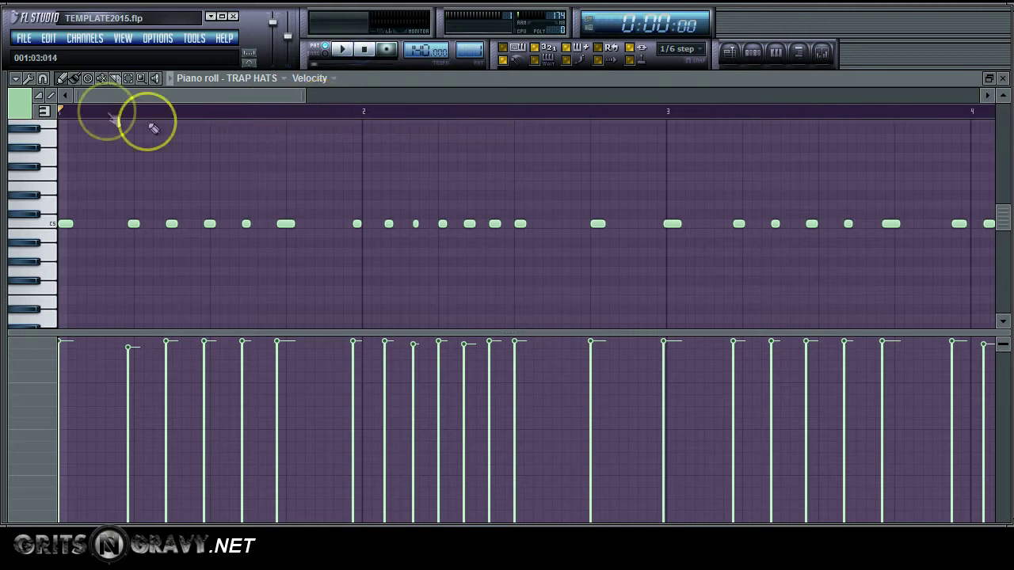
{"action": "left_click", "coordinate": [42, 77]}
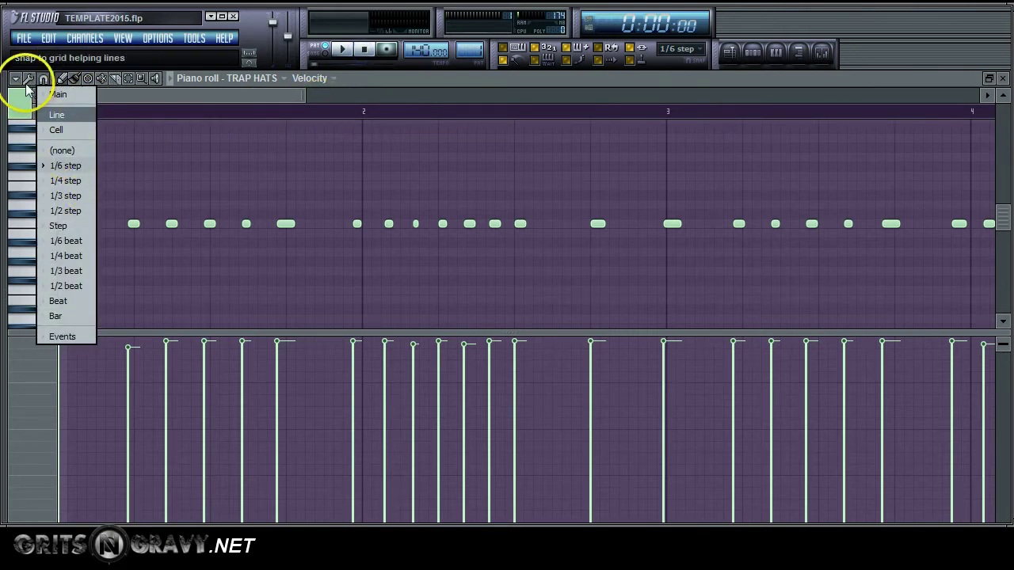
{"action": "left_click", "coordinate": [29, 79]}
{"action": "left_click", "coordinate": [70, 183]}
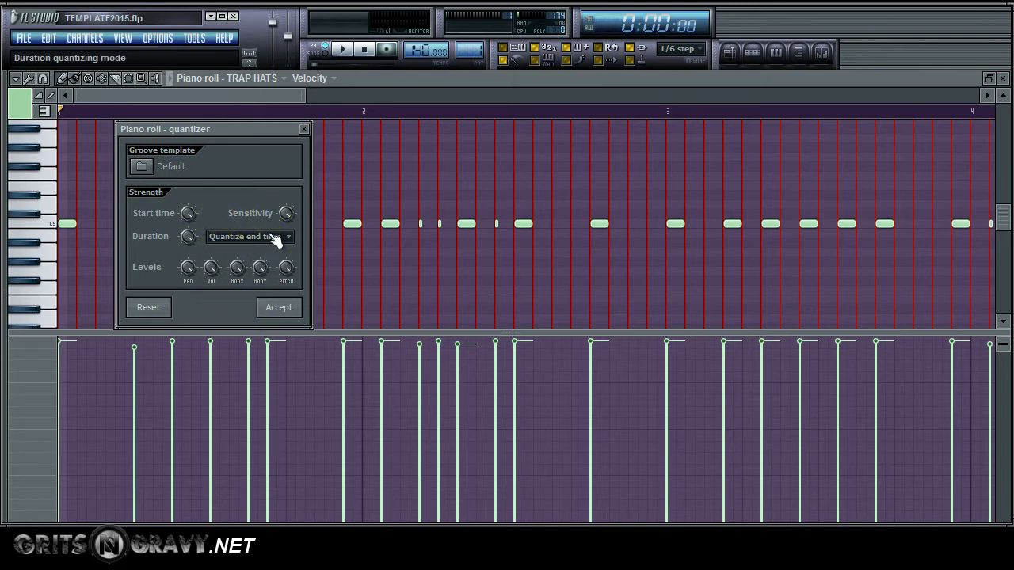
{"action": "left_click", "coordinate": [286, 309]}
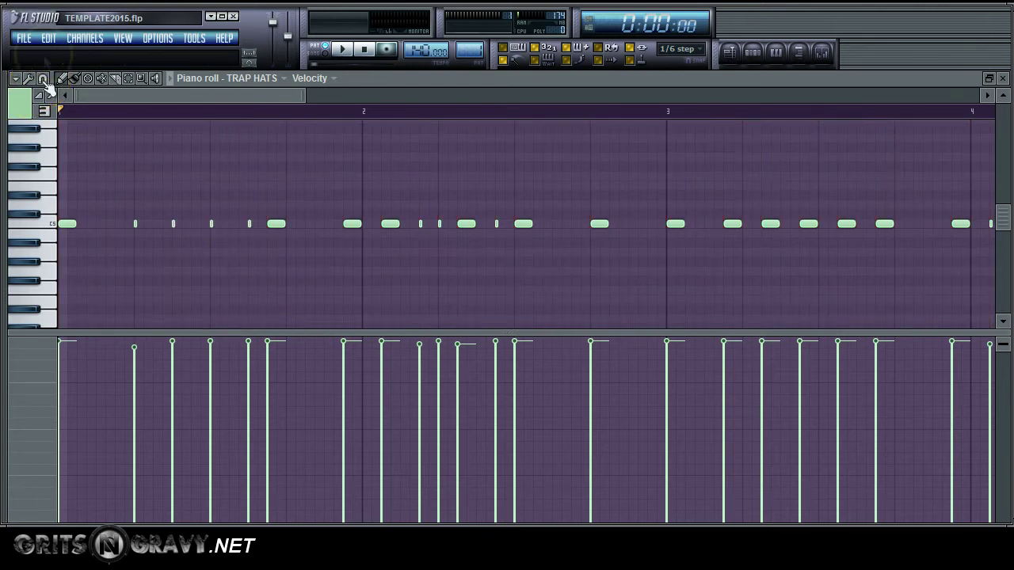
- Undo the piano roll quantize through the Edit menu
{"action": "left_click", "coordinate": [48, 39]}
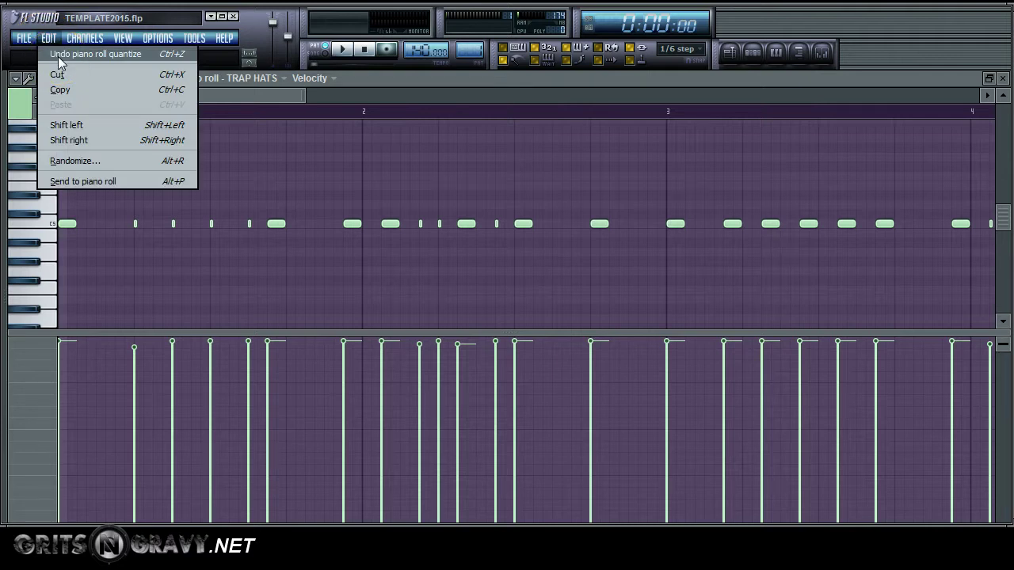
{"action": "left_click", "coordinate": [59, 55]}
{"action": "left_click", "coordinate": [43, 78]}
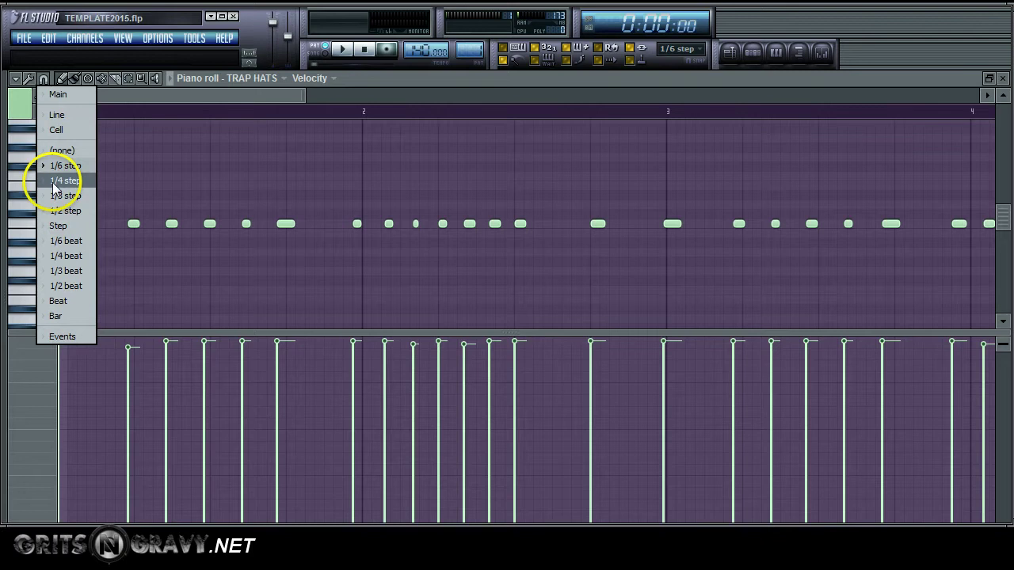
{"action": "left_click", "coordinate": [41, 78]}
- Quantize the notes again with Duration set to Quantize duration
{"action": "left_click", "coordinate": [31, 80]}
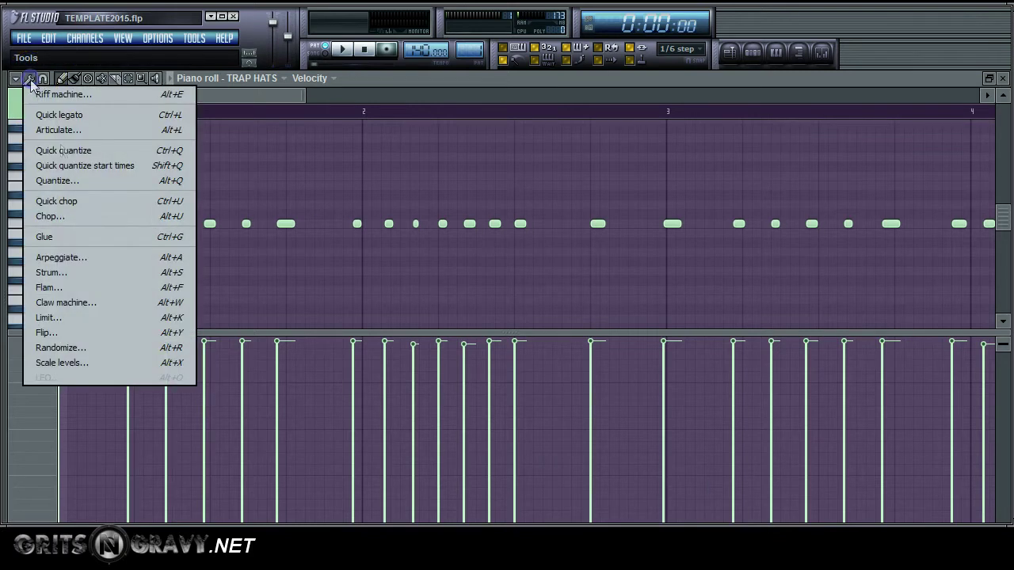
{"action": "left_click", "coordinate": [72, 180]}
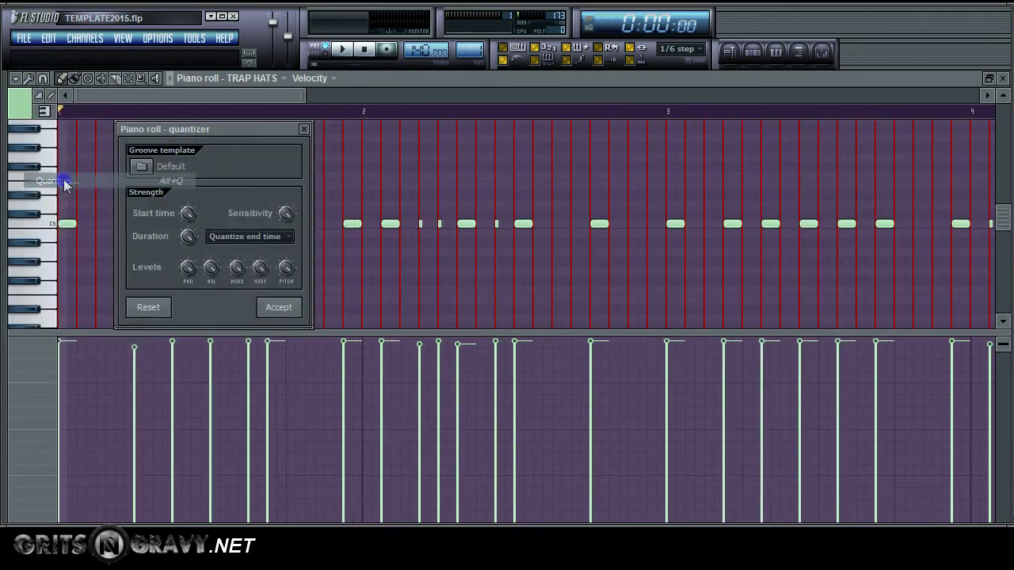
{"action": "left_click", "coordinate": [261, 236]}
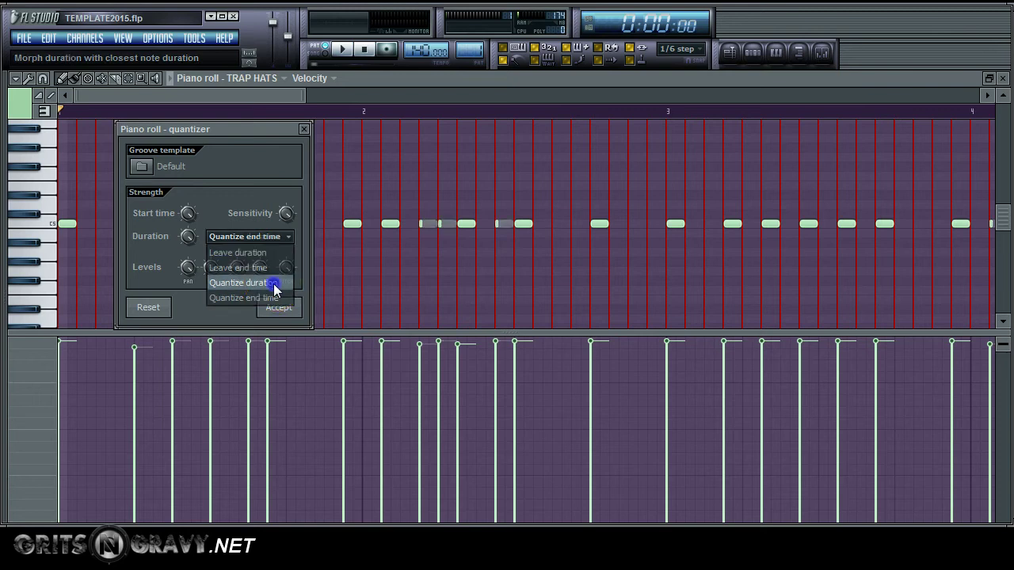
{"action": "left_click", "coordinate": [273, 284]}
{"action": "left_click", "coordinate": [277, 306]}
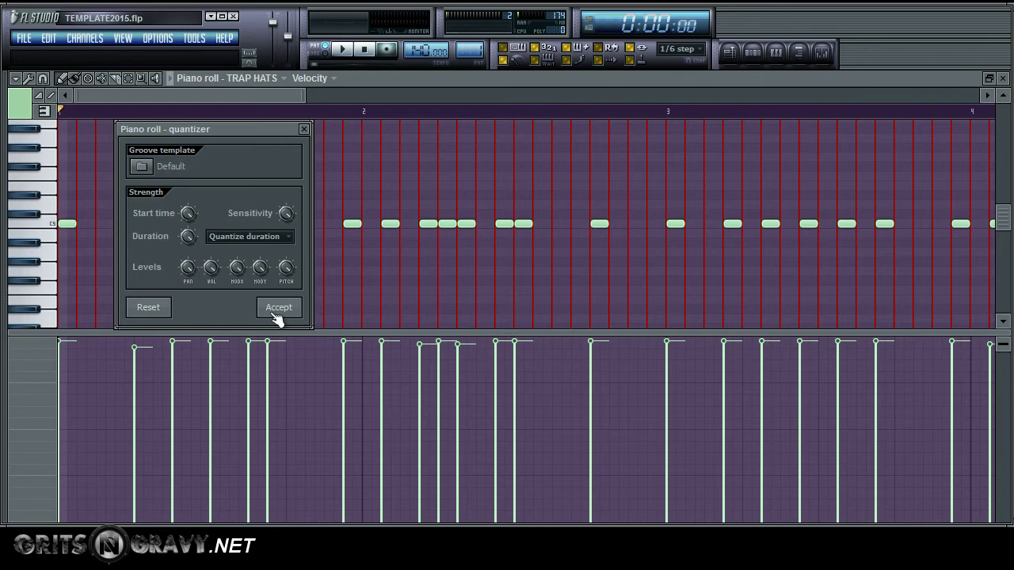
{"action": "left_click", "coordinate": [277, 309]}
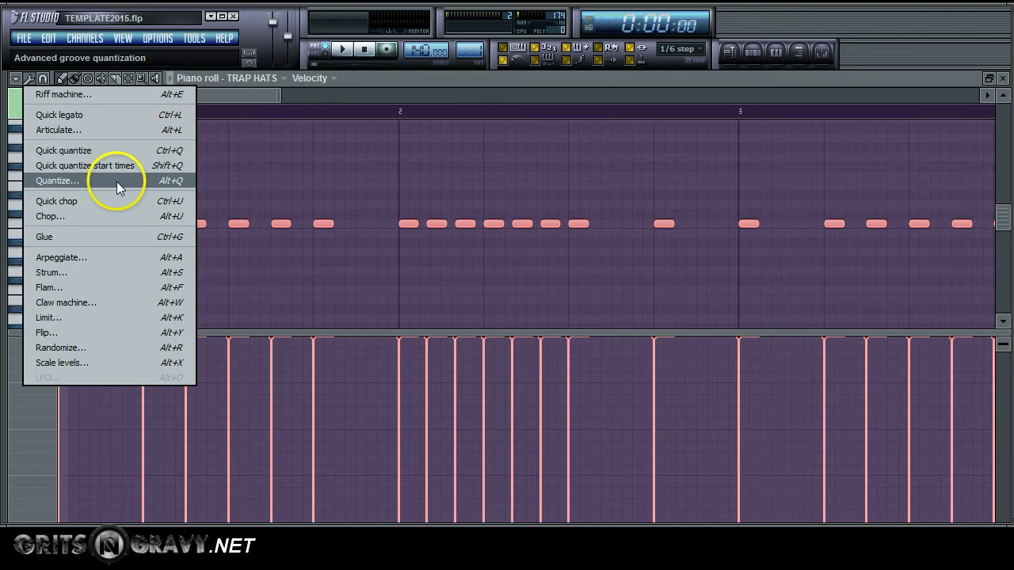
- Quantize the hi-hat notes once more and play back the evenly spaced pattern
{"action": "left_click", "coordinate": [273, 95]}
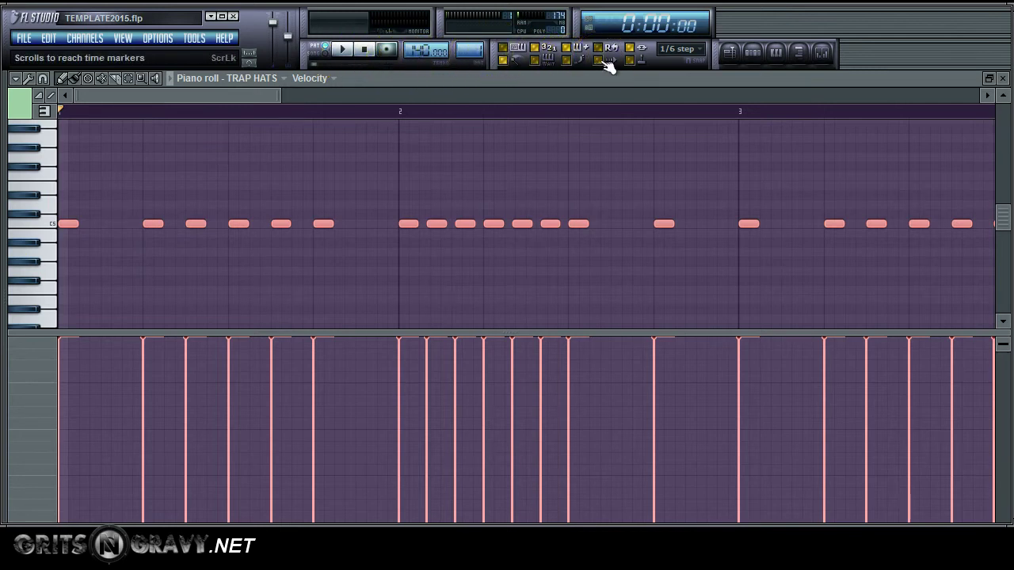
{"action": "left_click", "coordinate": [343, 49]}
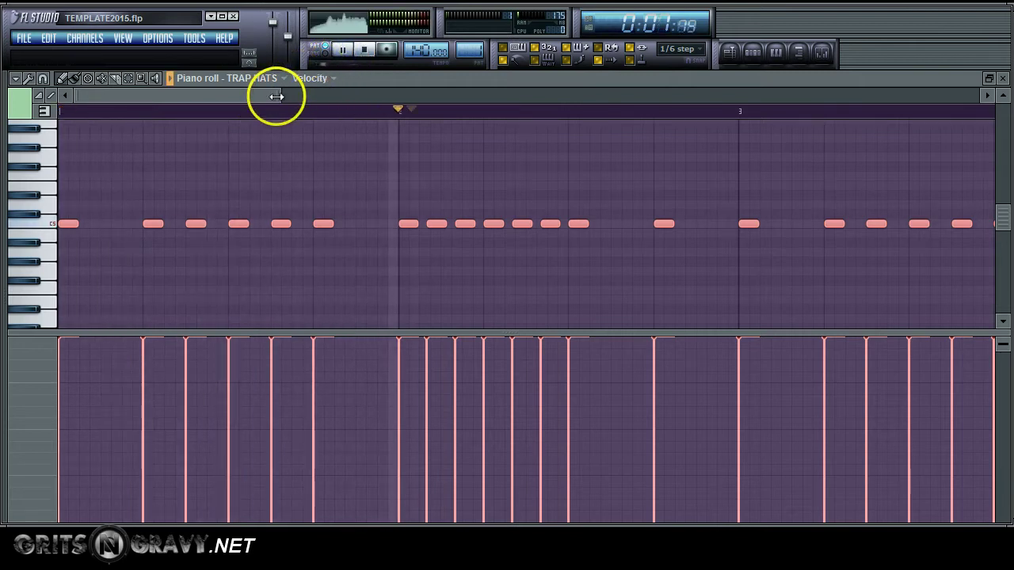
{"action": "left_click_drag", "start_coordinate": [272, 97], "coordinate": [179, 98]}
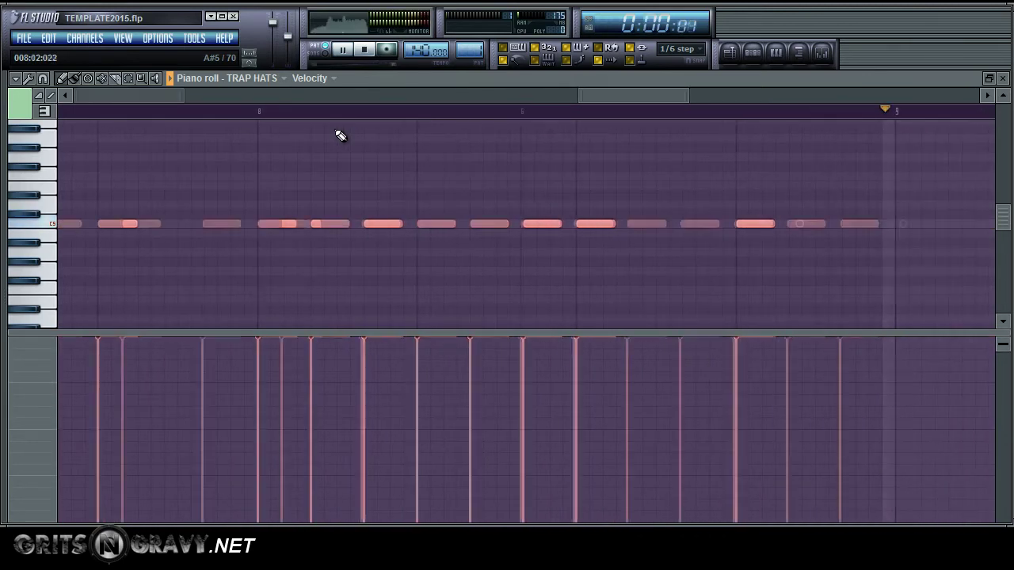
{"action": "left_click", "coordinate": [366, 51]}
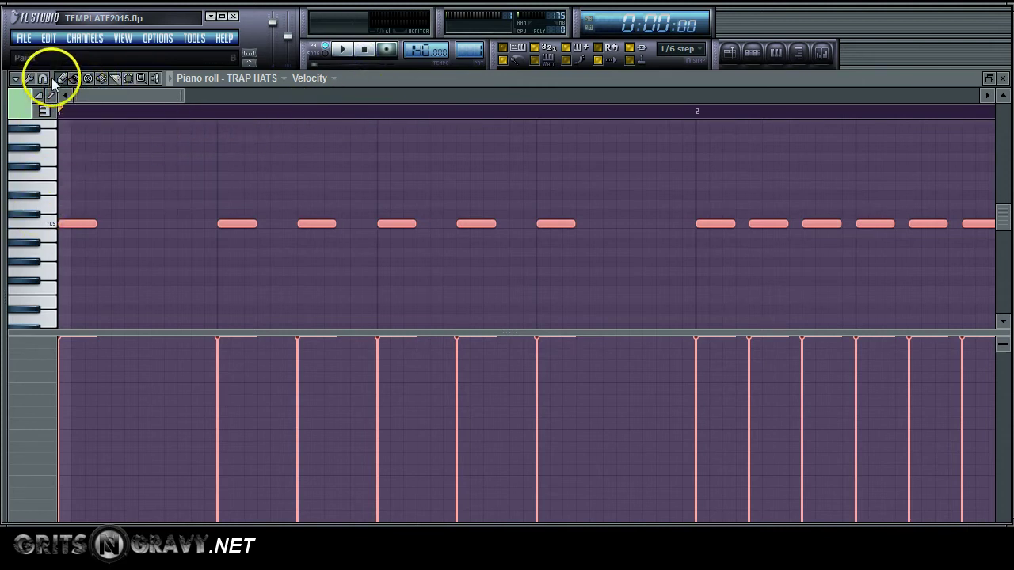
- Select every C5 hi-hat note with the Select tool, deleting an accidentally drawn note
{"action": "left_click", "coordinate": [128, 79]}
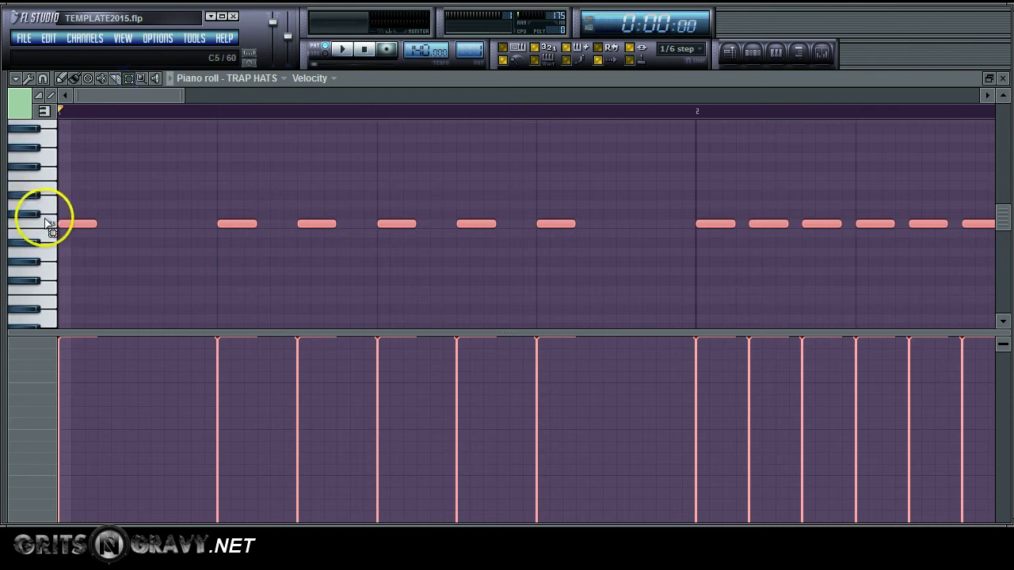
{"action": "double_click", "coordinate": [36, 224]}
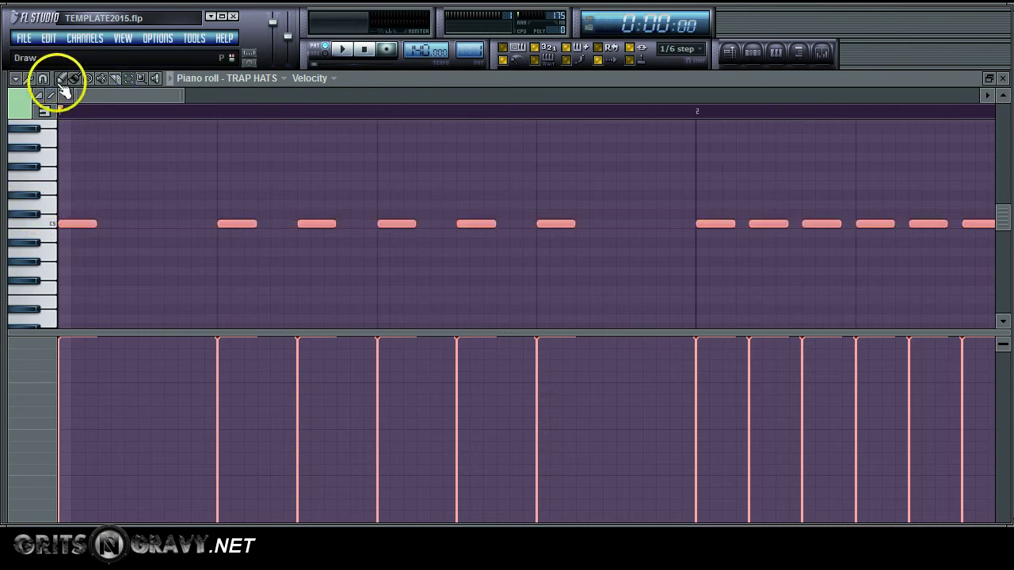
{"action": "left_click", "coordinate": [113, 158]}
{"action": "right_click", "coordinate": [118, 156]}
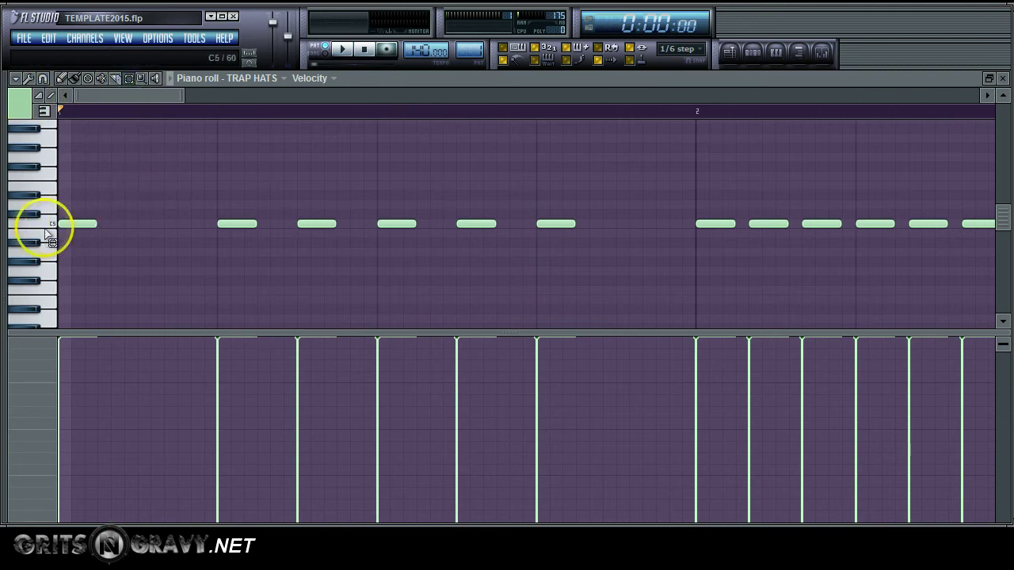
{"action": "left_click", "coordinate": [43, 225]}
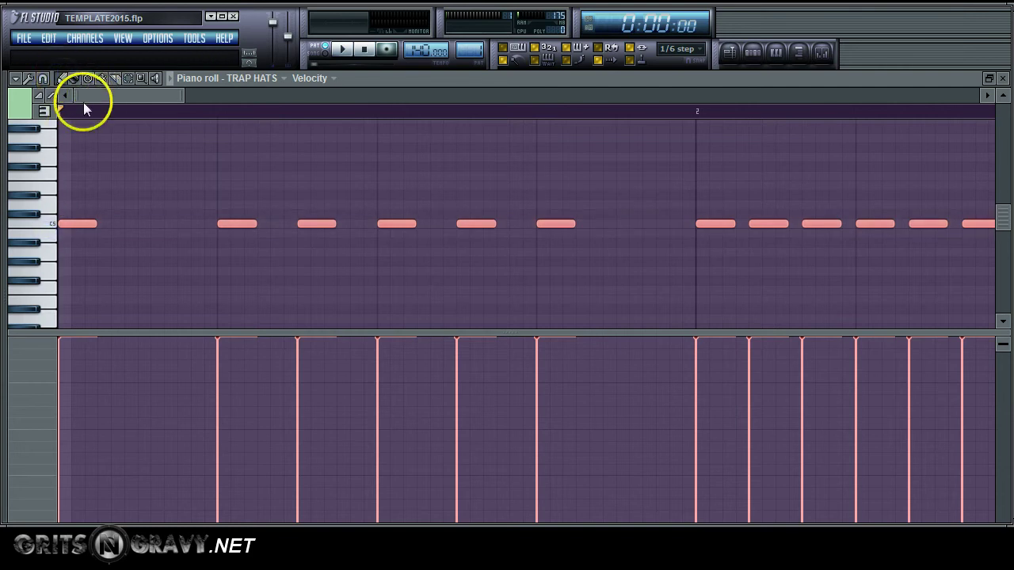
{"action": "left_click_drag", "start_coordinate": [83, 100], "coordinate": [8, 136]}
- Trim all selected C5 notes to tiny ticks and play the pattern back
{"action": "mouse_move", "coordinate": [97, 224]}
{"action": "left_mouse_down"}
{"action": "mouse_move", "coordinate": [79, 222]}
{"action": "mouse_move", "coordinate": [93, 223]}
{"action": "left_mouse_up"}
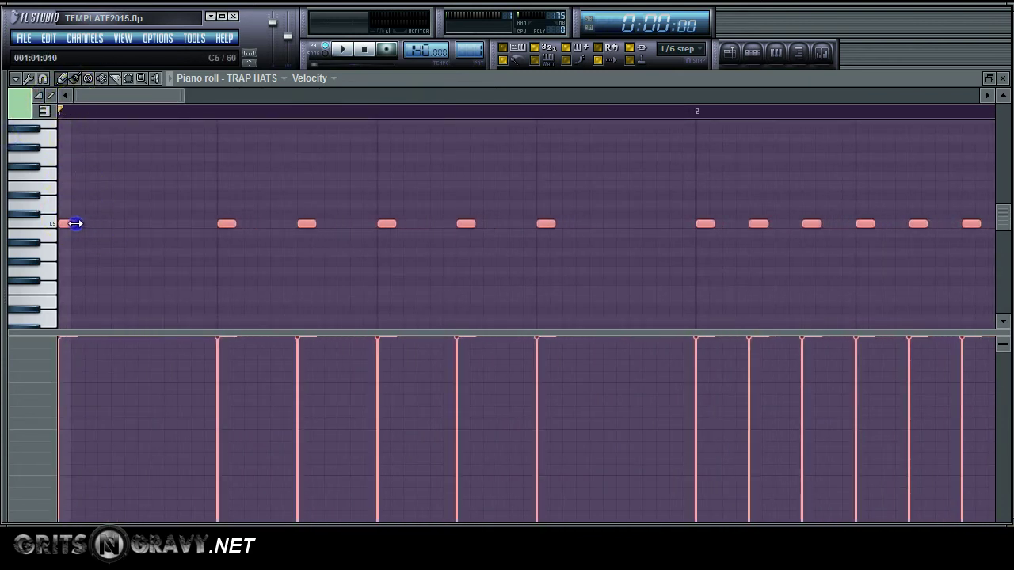
{"action": "left_click_drag", "start_coordinate": [184, 95], "coordinate": [322, 112]}
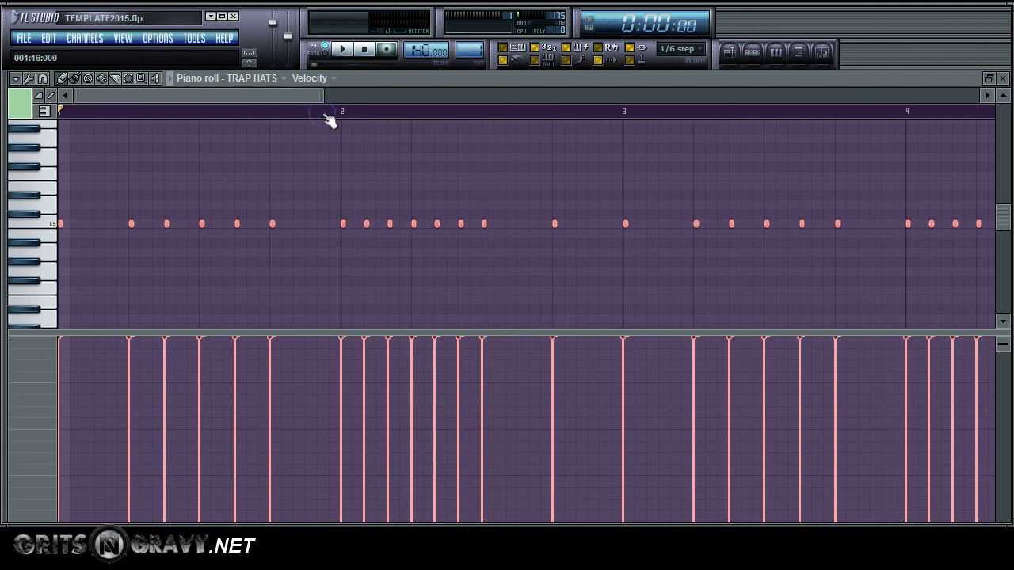
{"action": "left_click", "coordinate": [353, 54]}
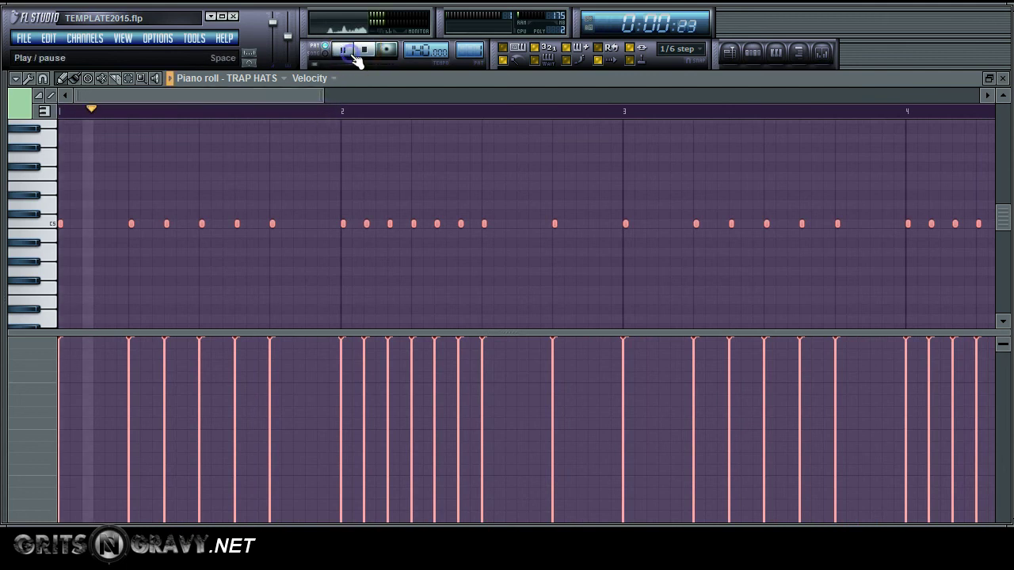